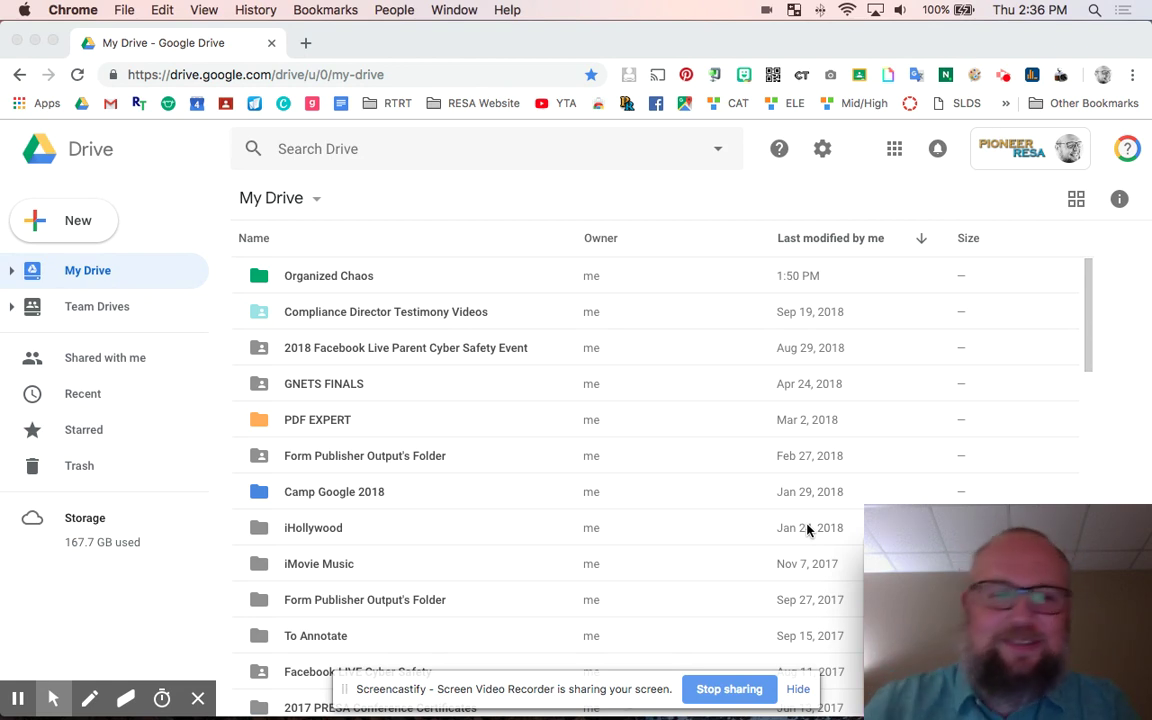
Open Shared with me and view the available actions for the first GA TAPS Standard 4 - Explainer Video.mp4
click(107, 364)
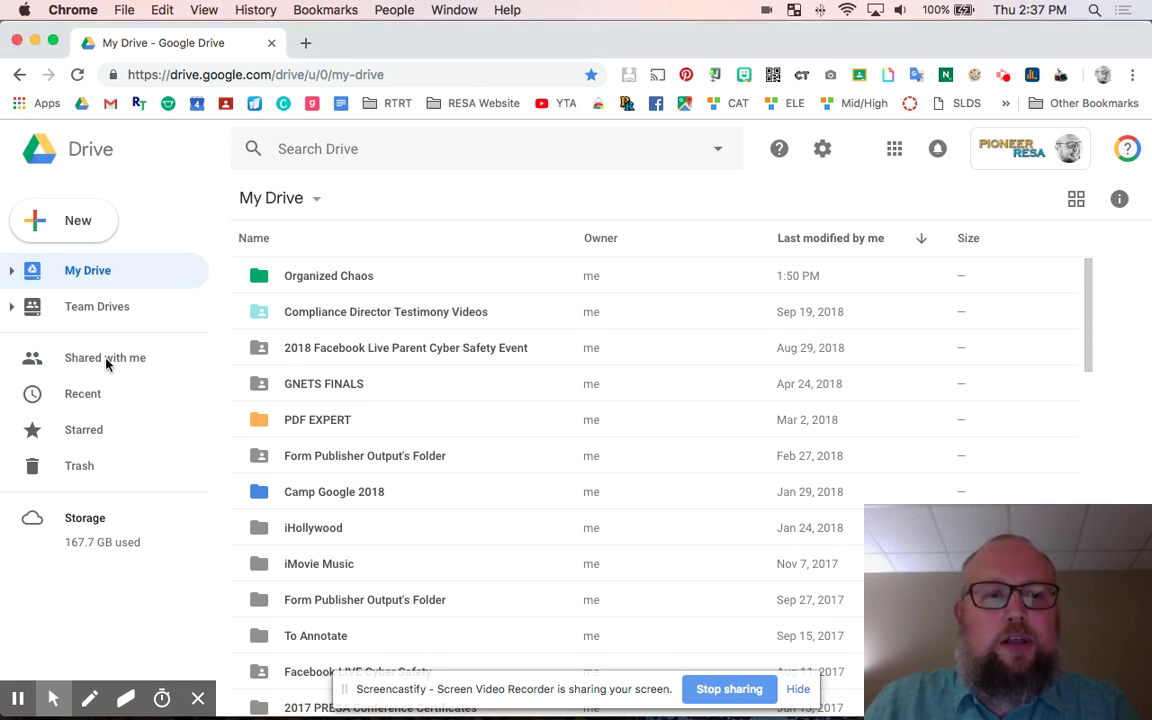
click(107, 360)
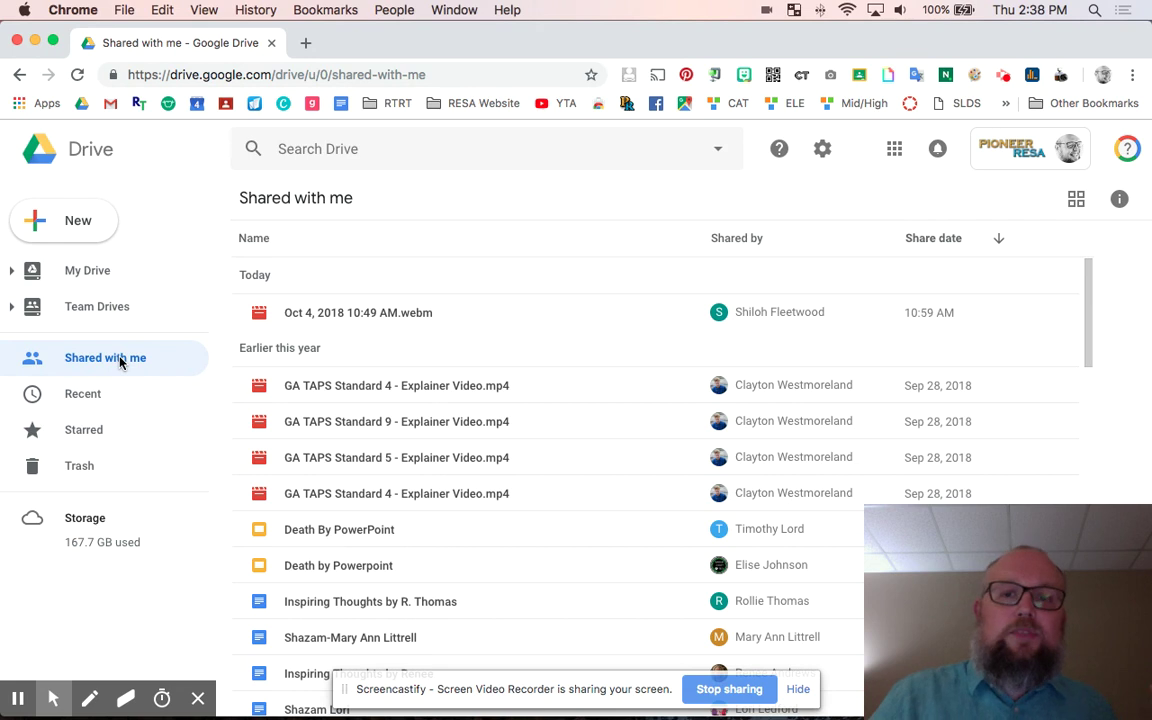
click(433, 390)
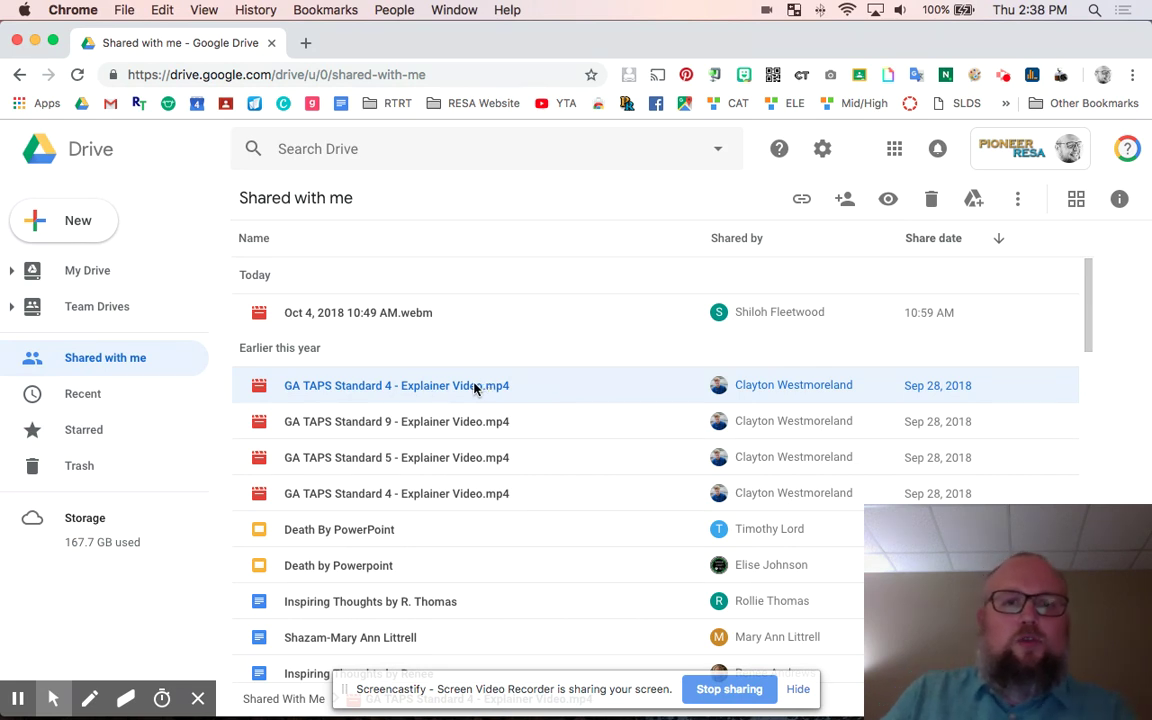
right_click(477, 389)
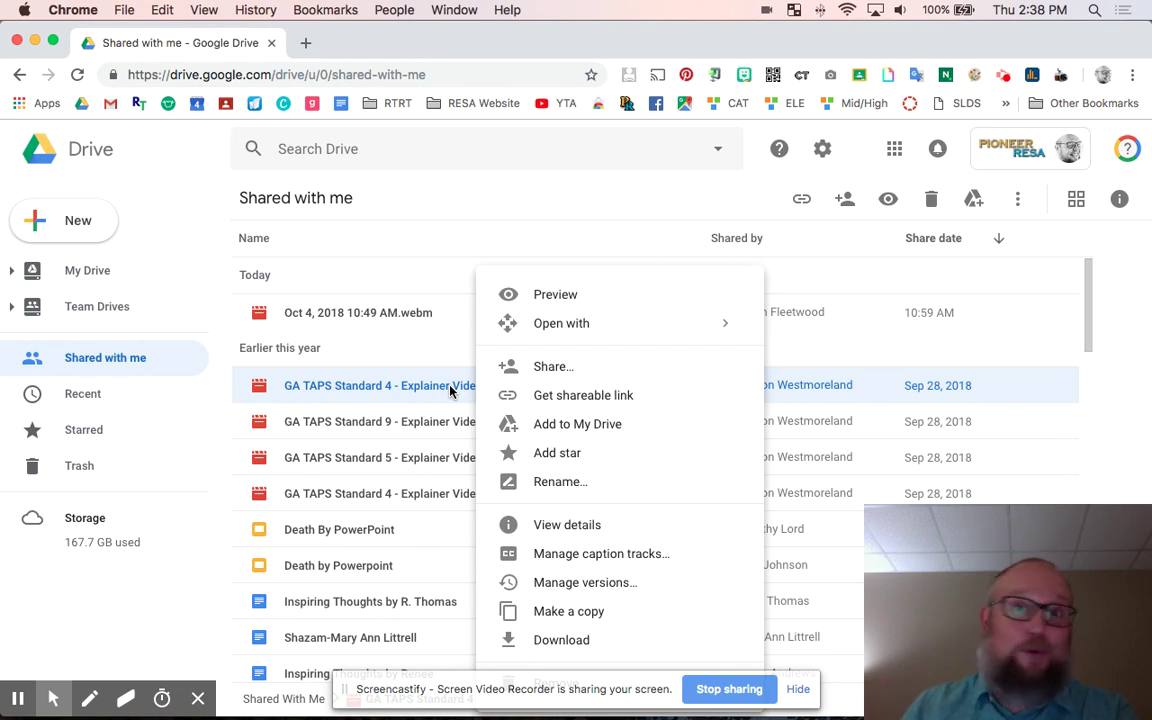
Go to My Drive and look at the options for creating new items without creating anything
click(89, 279)
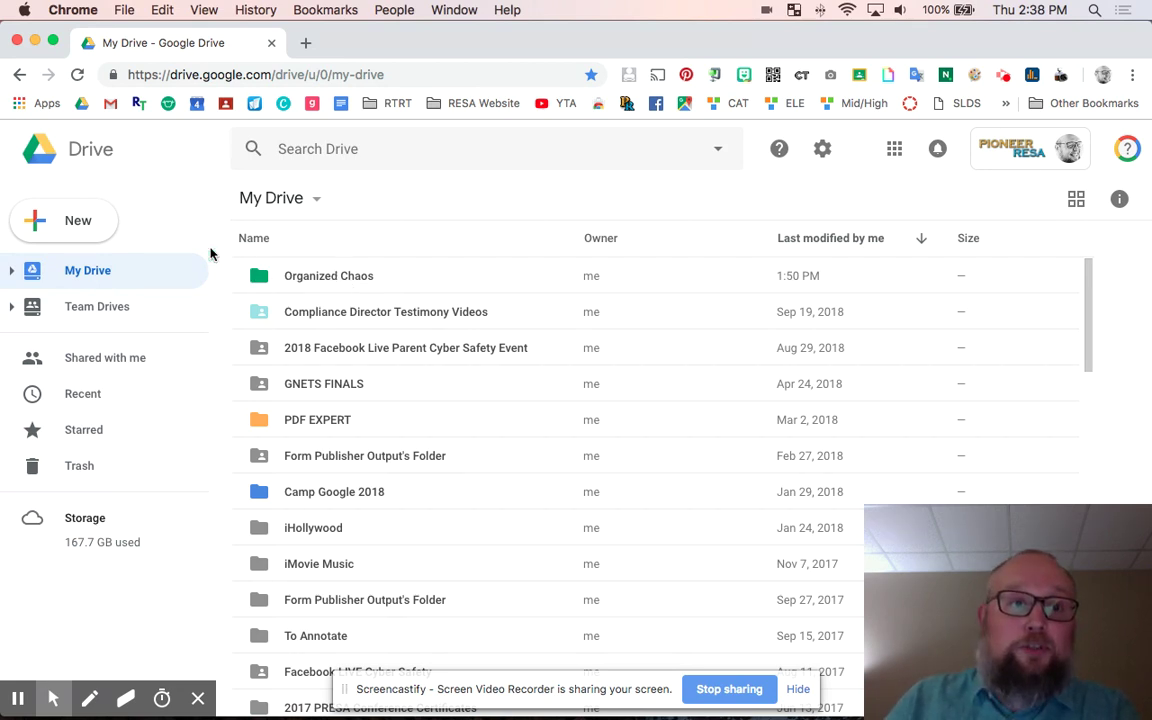
click(70, 210)
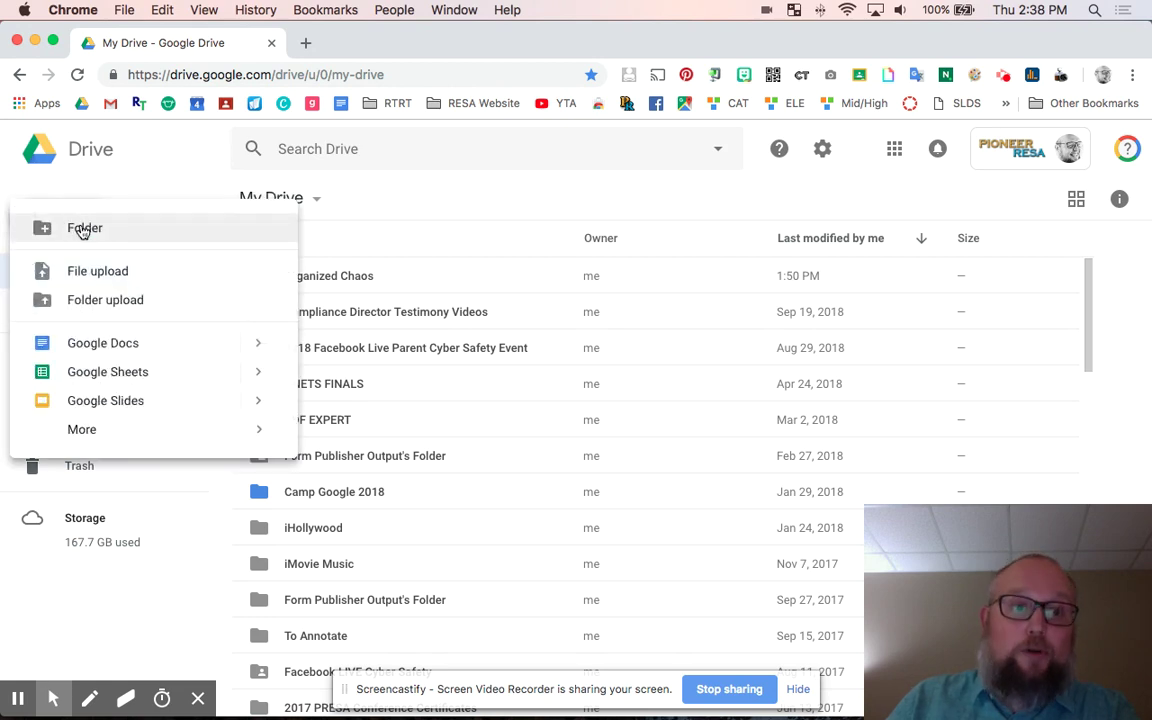
click(177, 170)
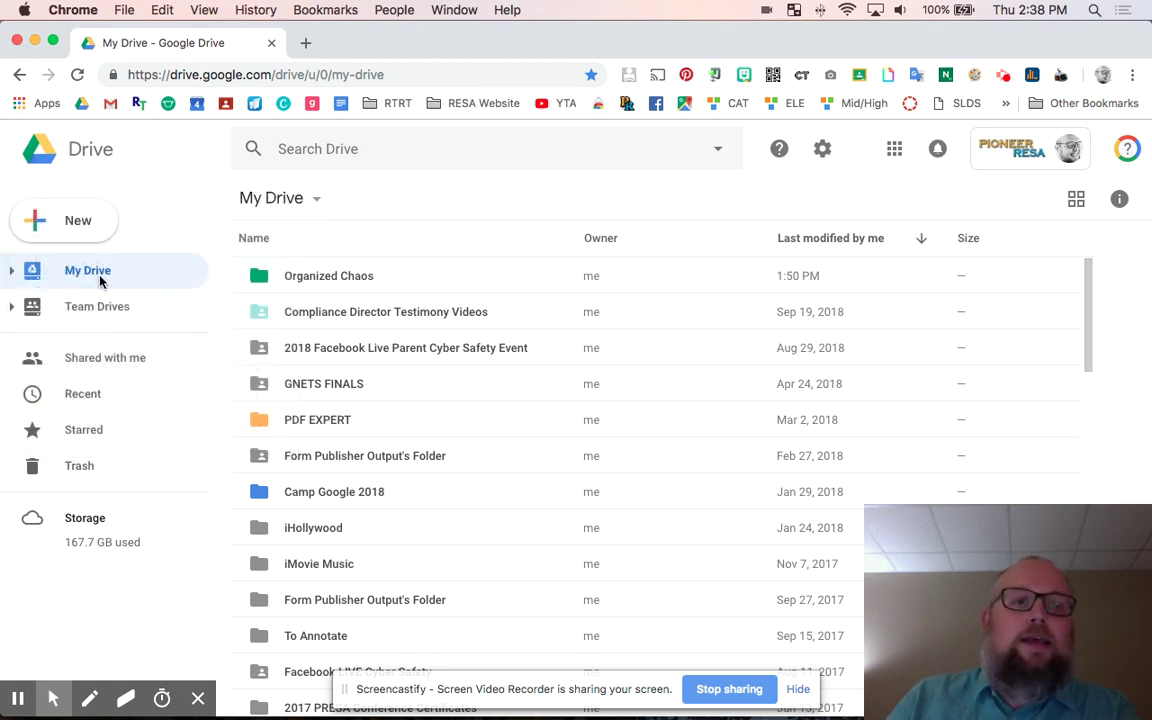
Add the first GA TAPS Standard 4 - Explainer Video.mp4 from Shared with me to My Drive
click(101, 363)
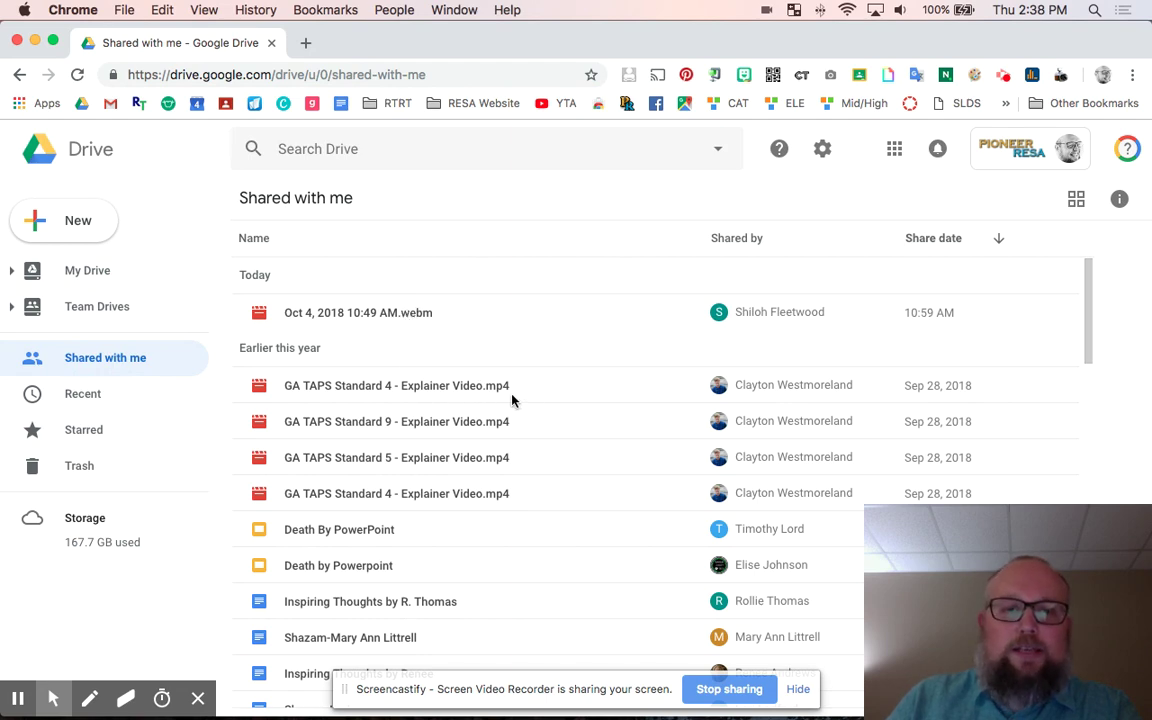
scroll(635, 476, down, 5)
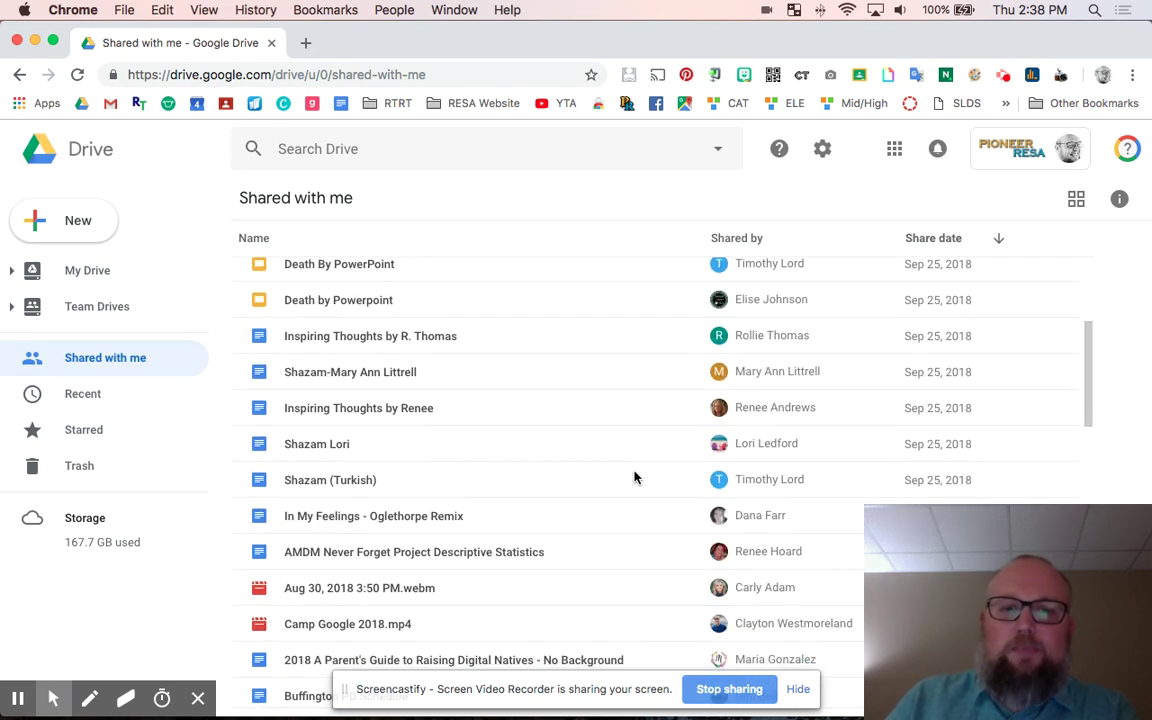
scroll(635, 476, down, 8)
scroll(635, 476, up, 13)
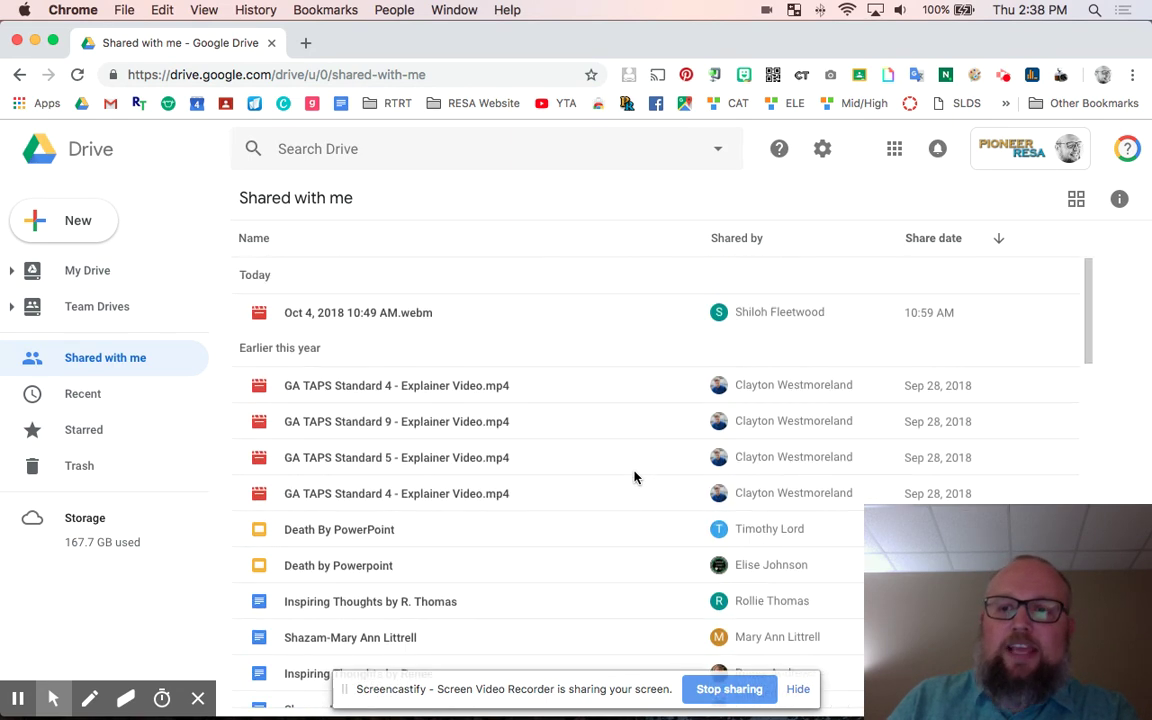
click(420, 384)
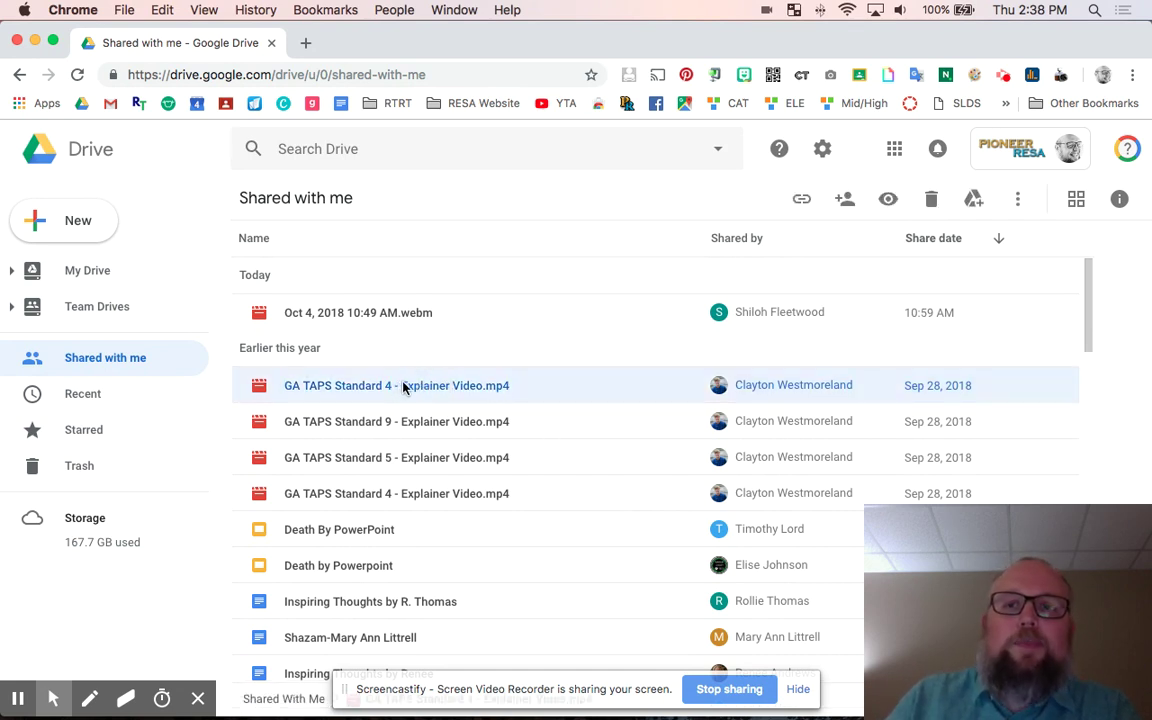
right_click(403, 387)
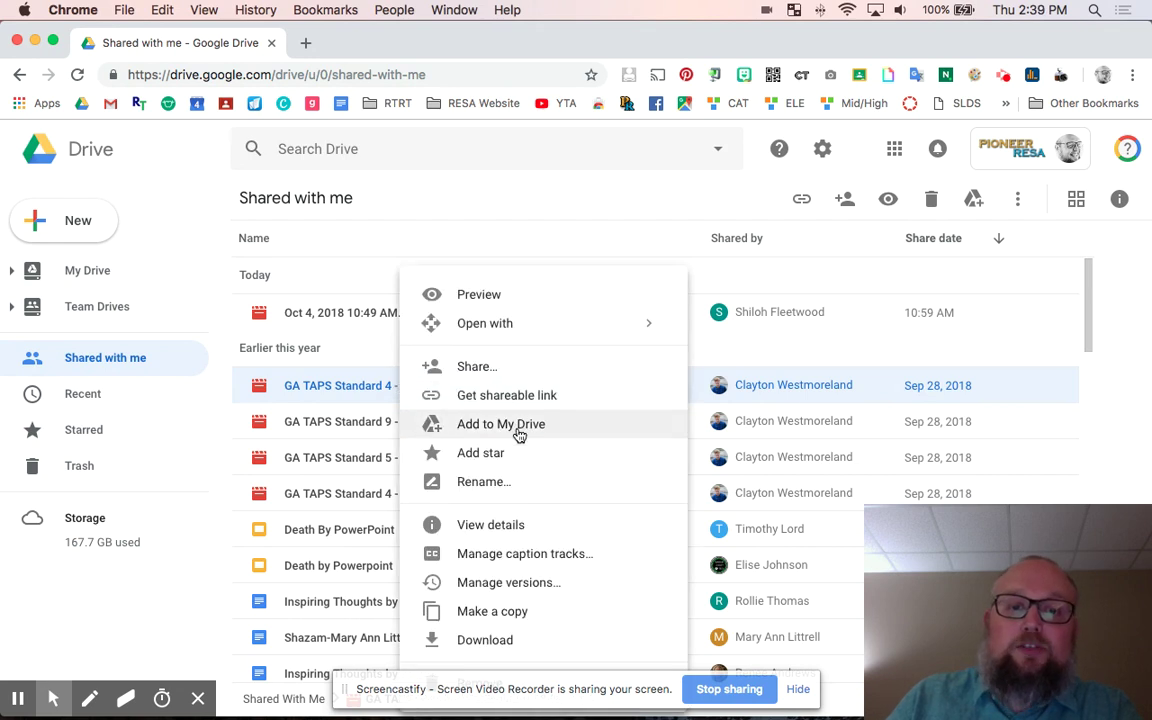
click(314, 354)
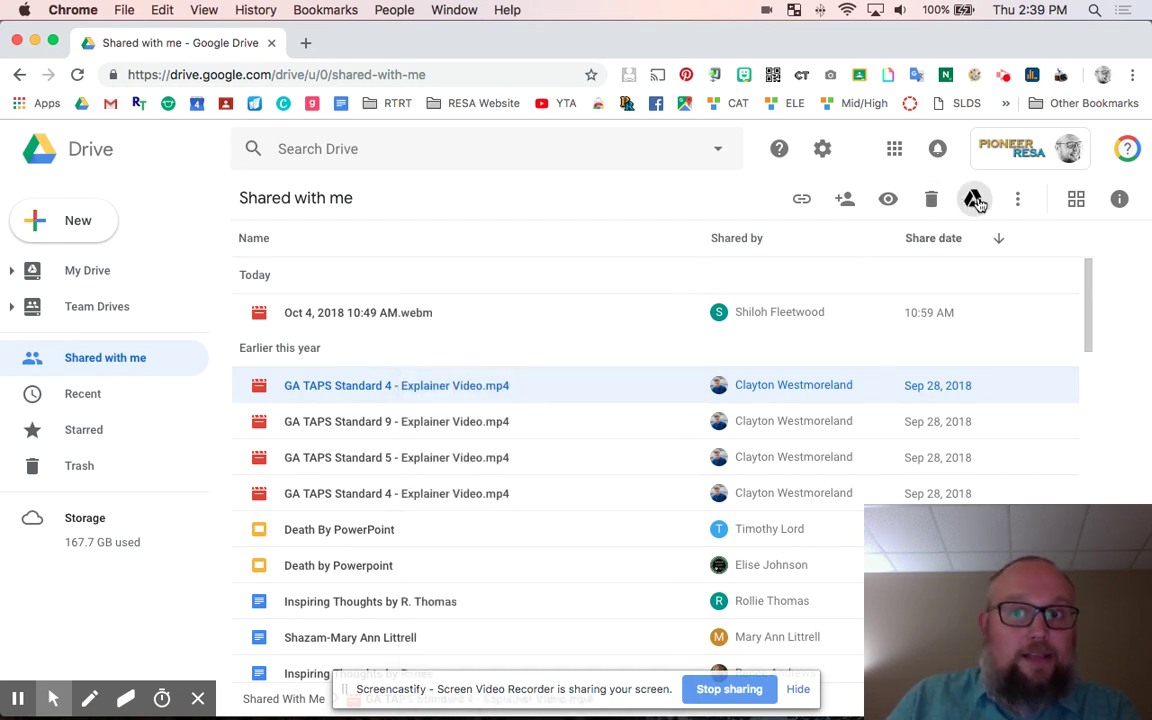
right_click(404, 388)
click(445, 424)
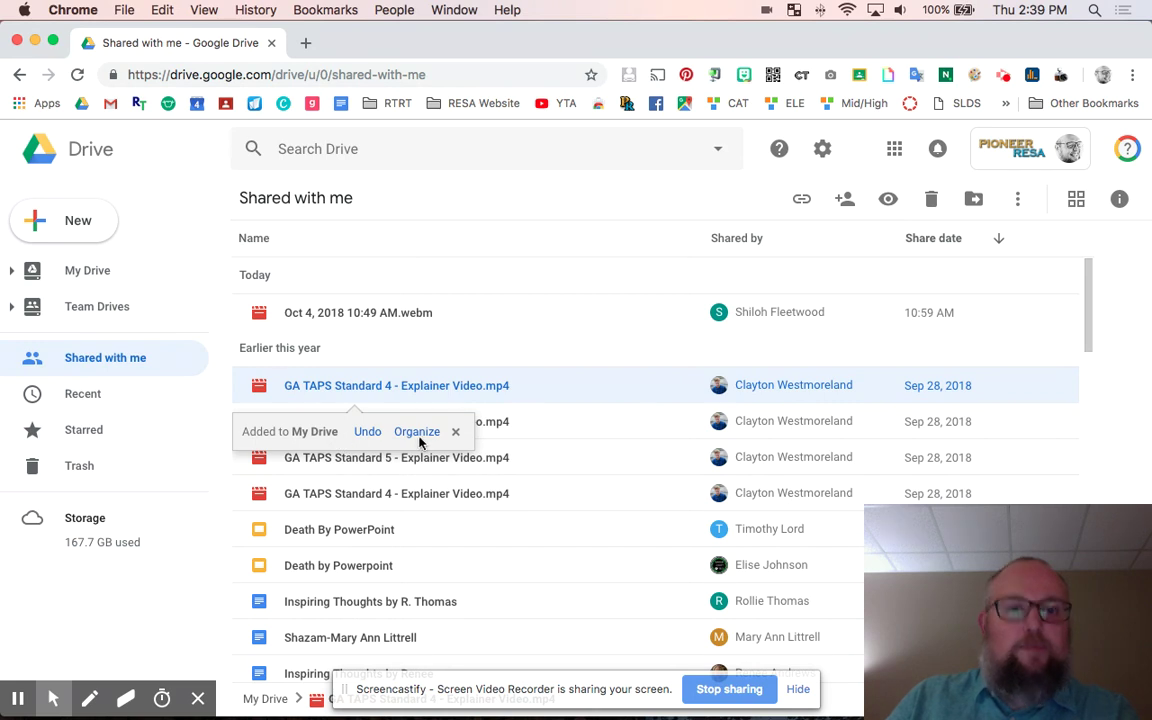
Organize the added GA TAPS Standard 4 video by moving it into the Organized Chaos folder
click(416, 433)
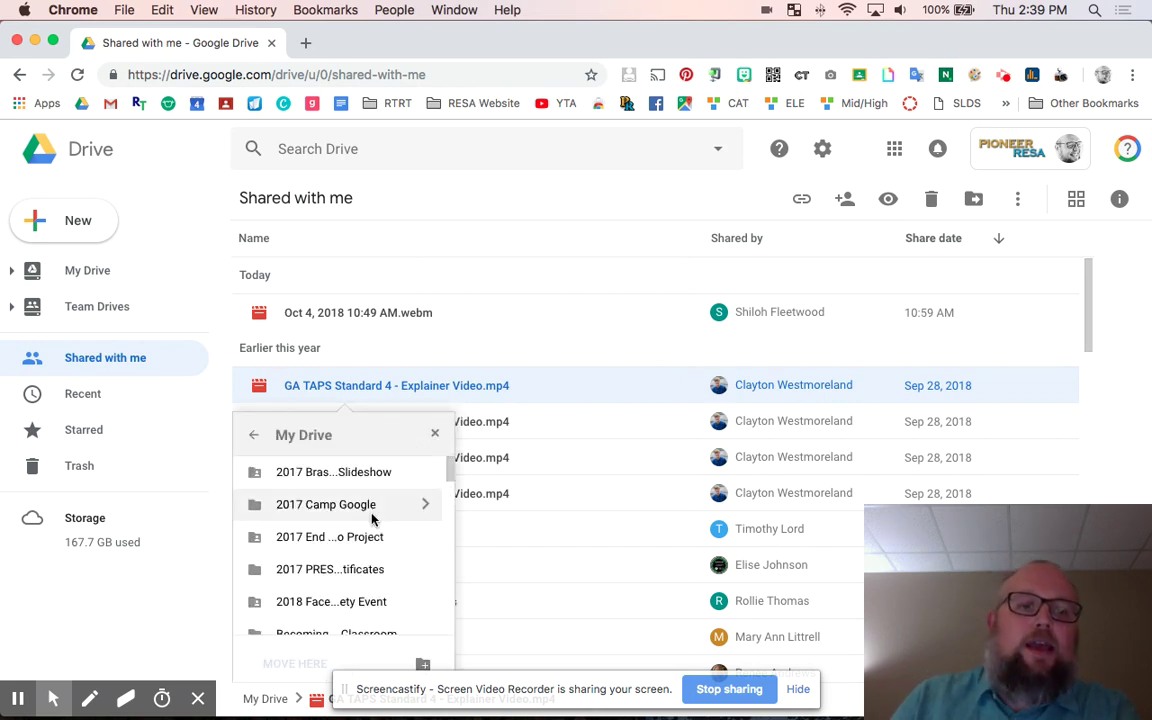
scroll(383, 538, down, 8)
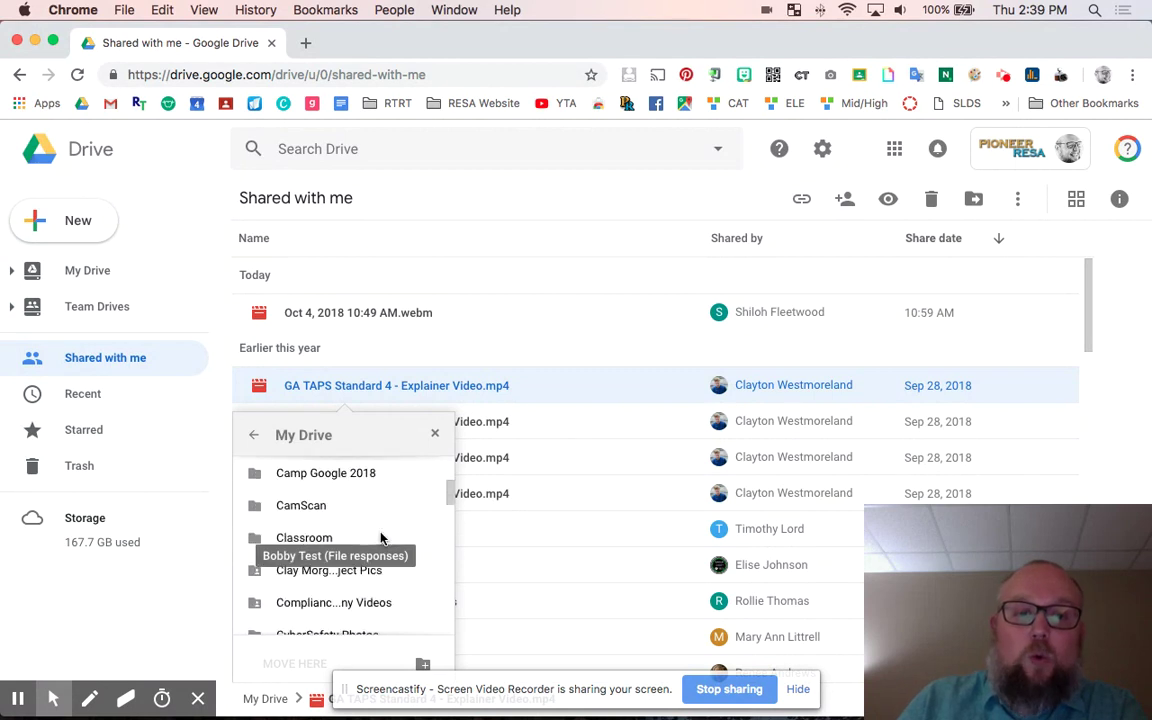
scroll(380, 538, down, 10)
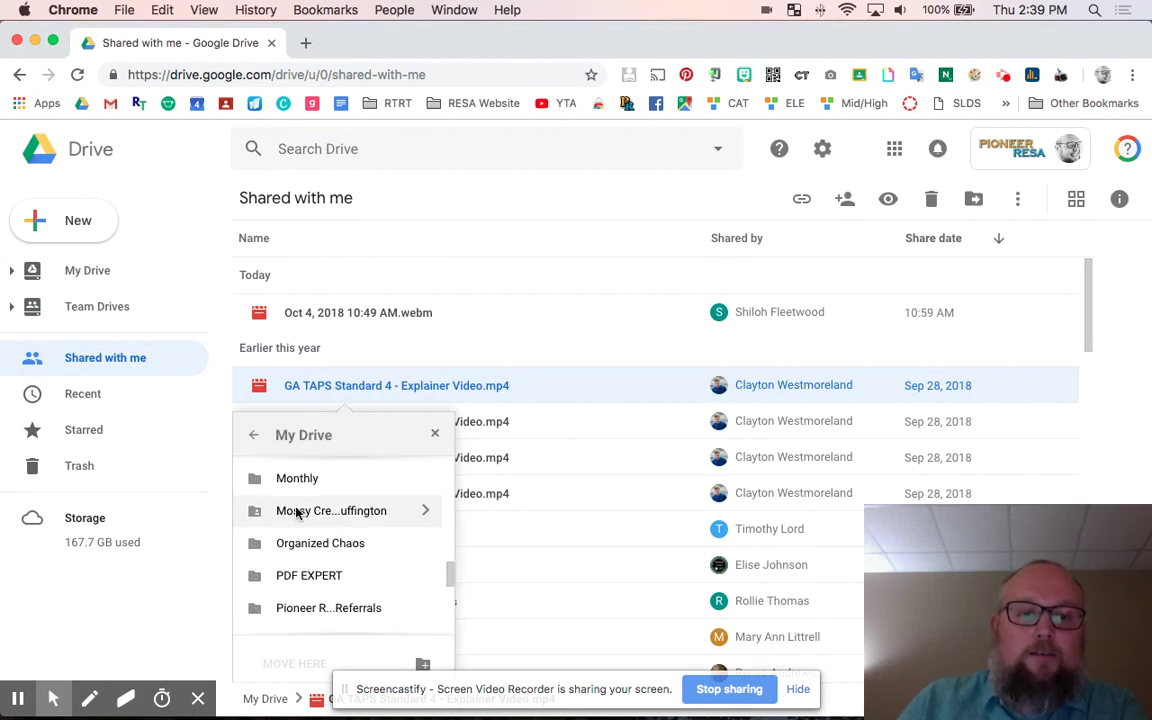
click(300, 542)
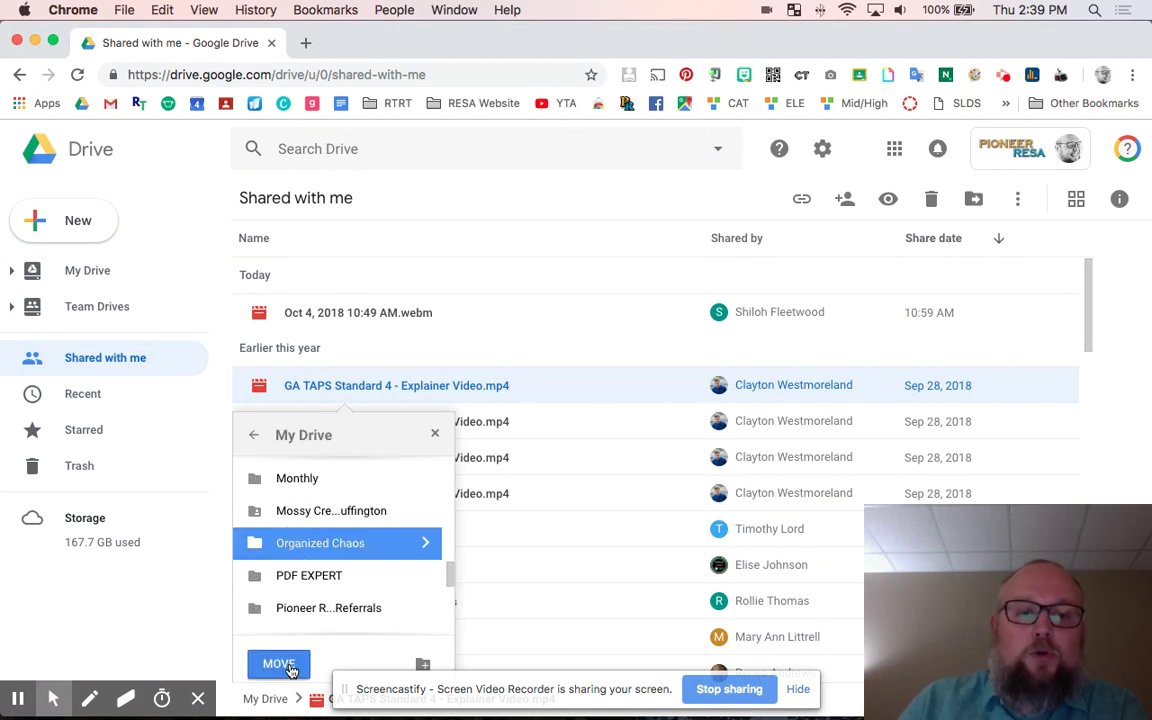
click(283, 664)
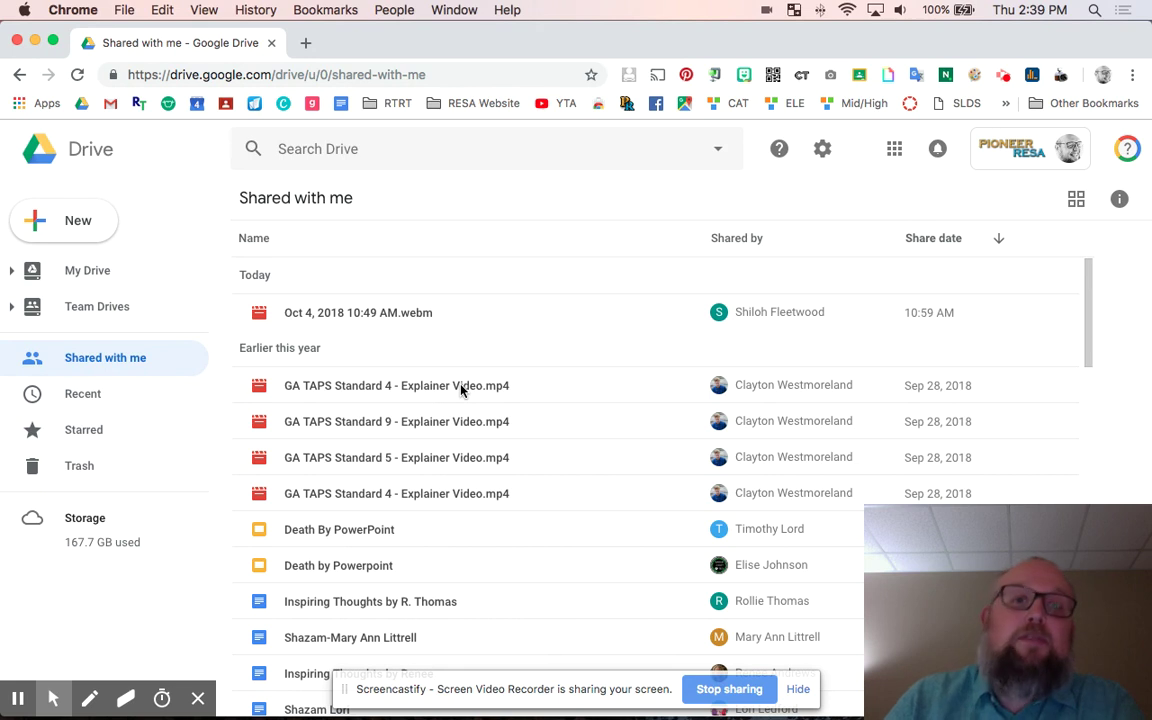
Remove the first GA TAPS Standard 4 - Explainer Video.mp4 from the Shared with me list
click(461, 390)
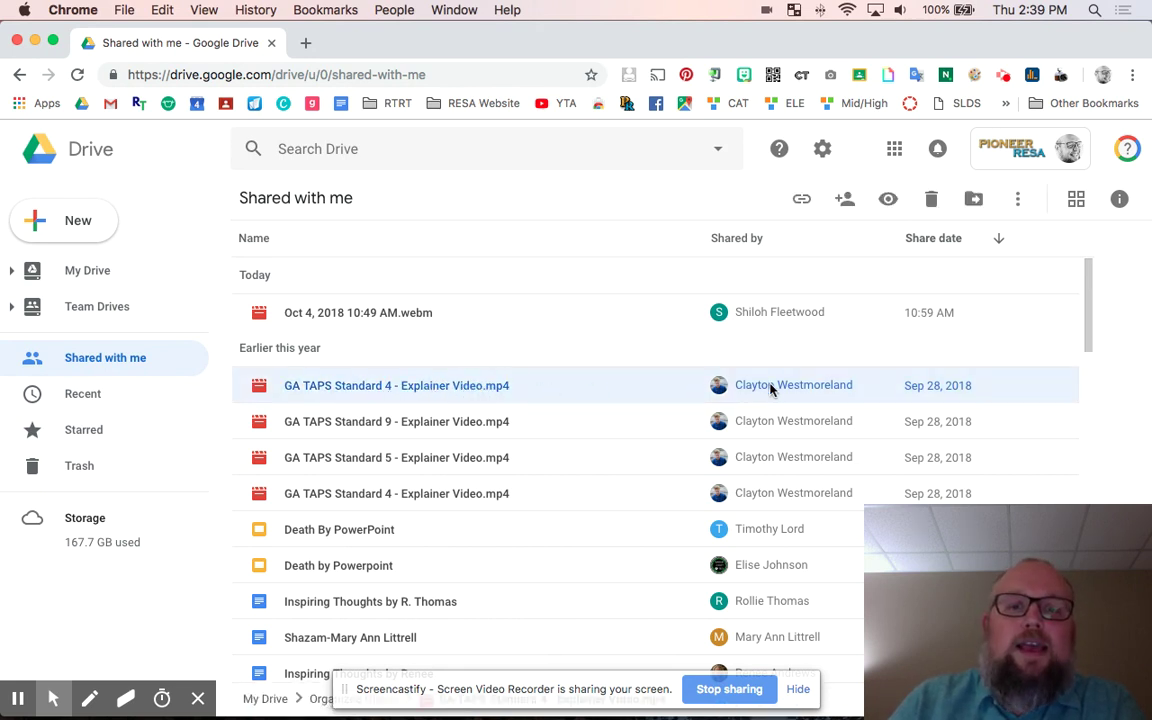
right_click(459, 391)
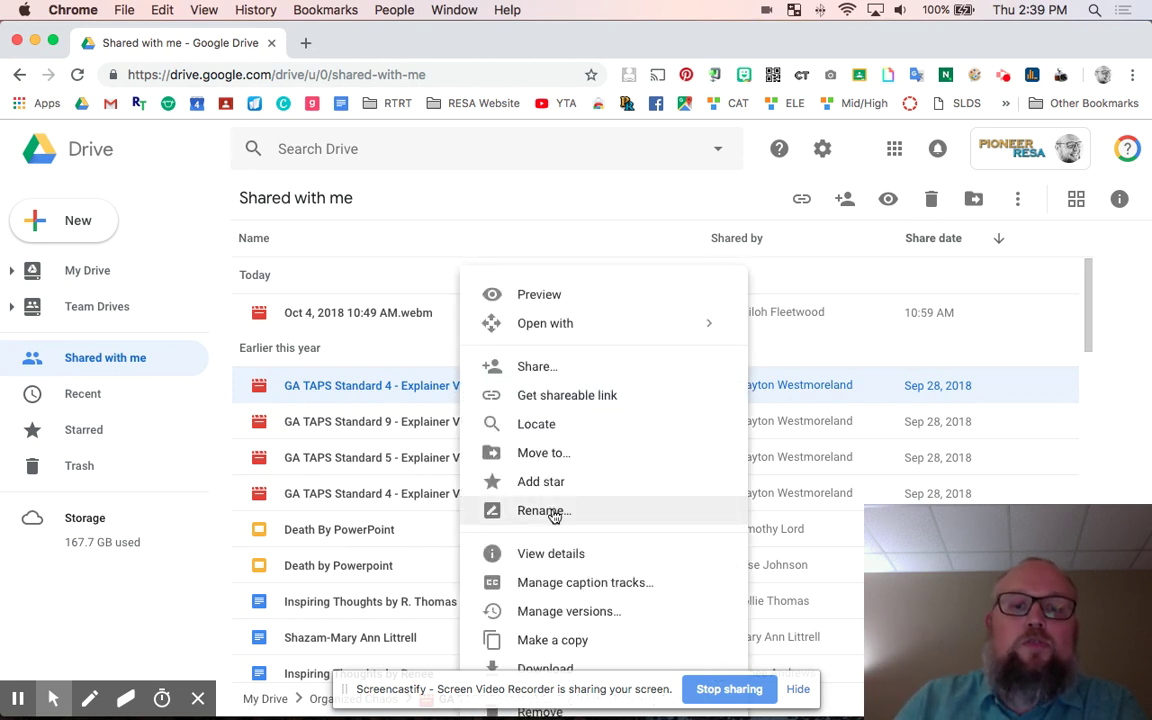
click(548, 713)
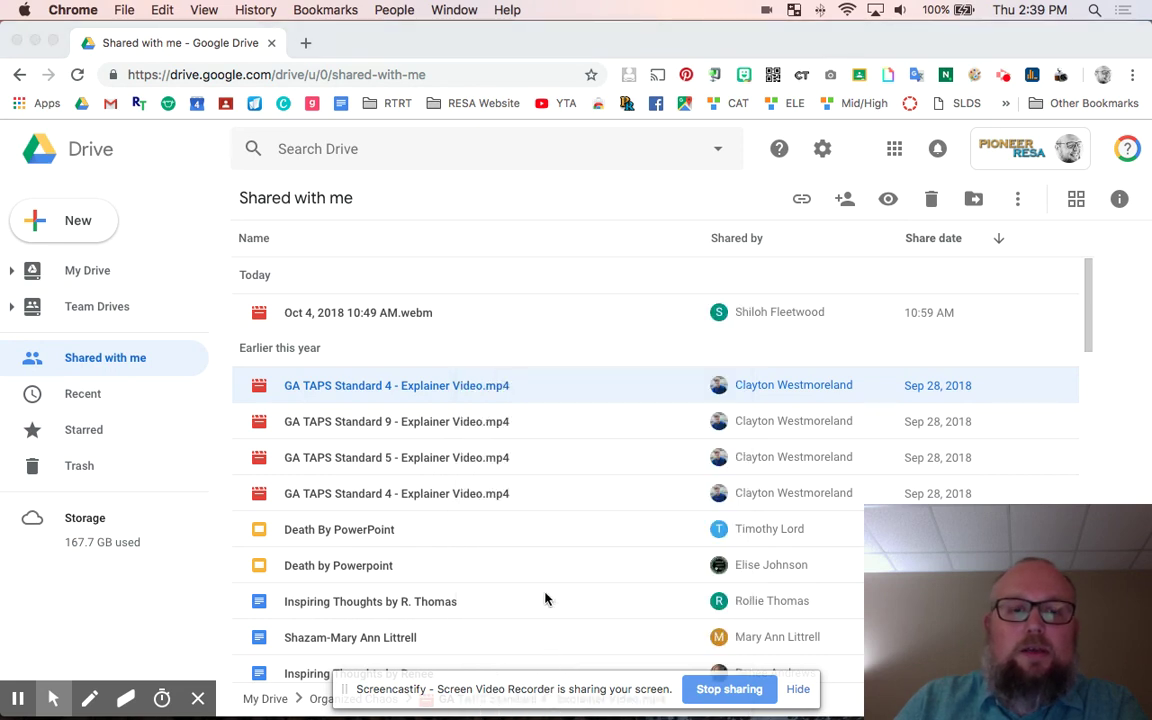
scroll(560, 430, down, 2)
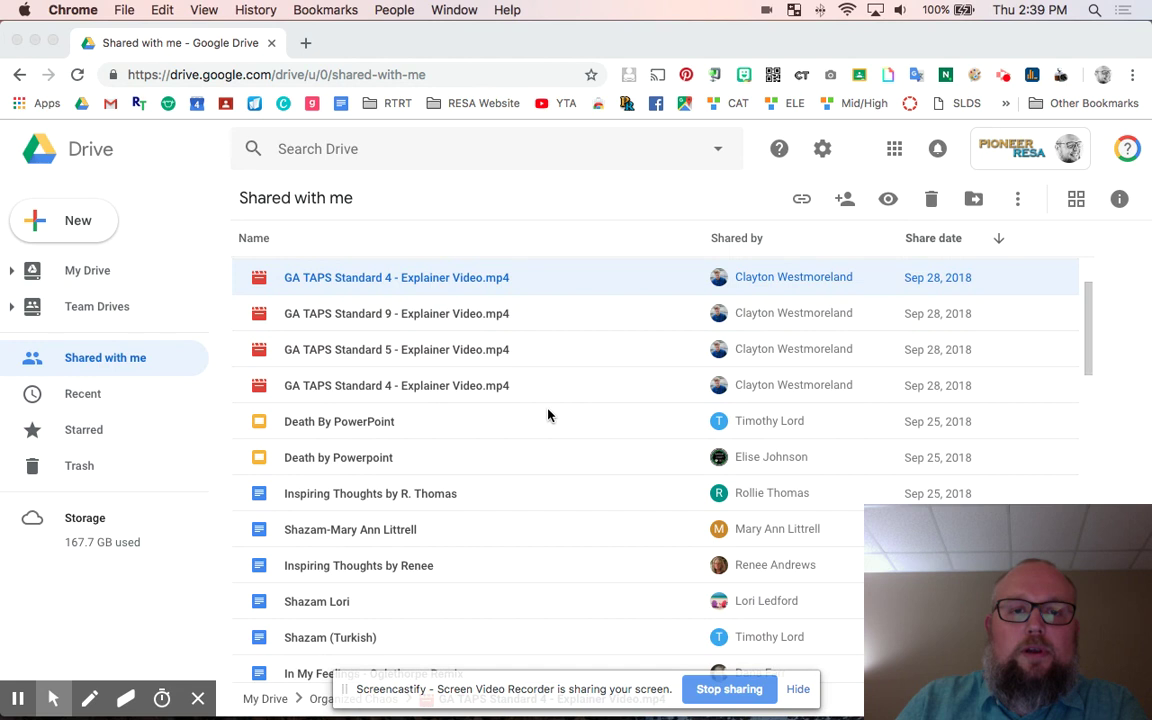
right_click(450, 268)
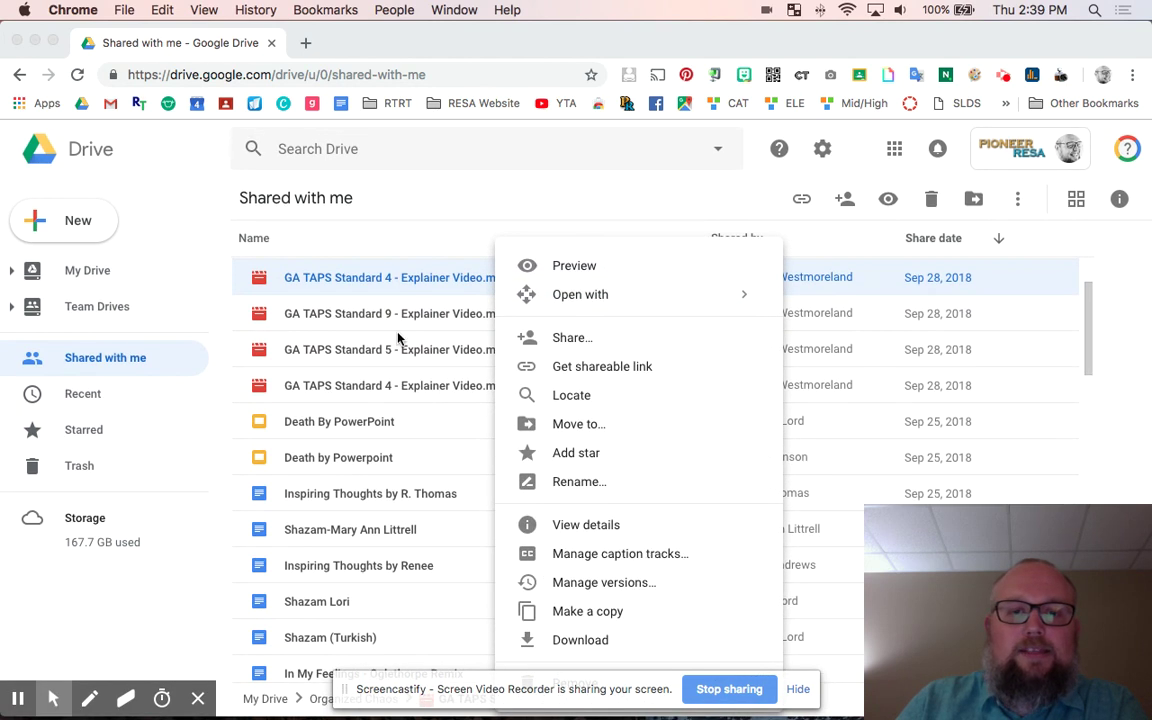
scroll(488, 440, down, 1)
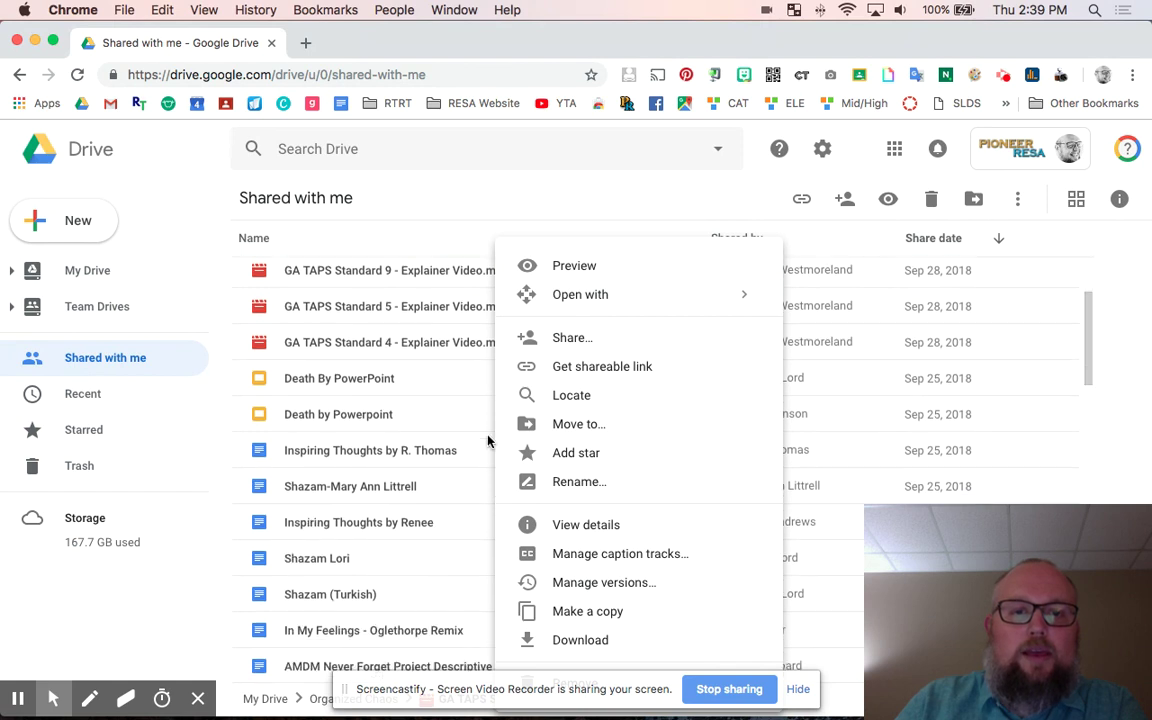
scroll(488, 440, up, 2)
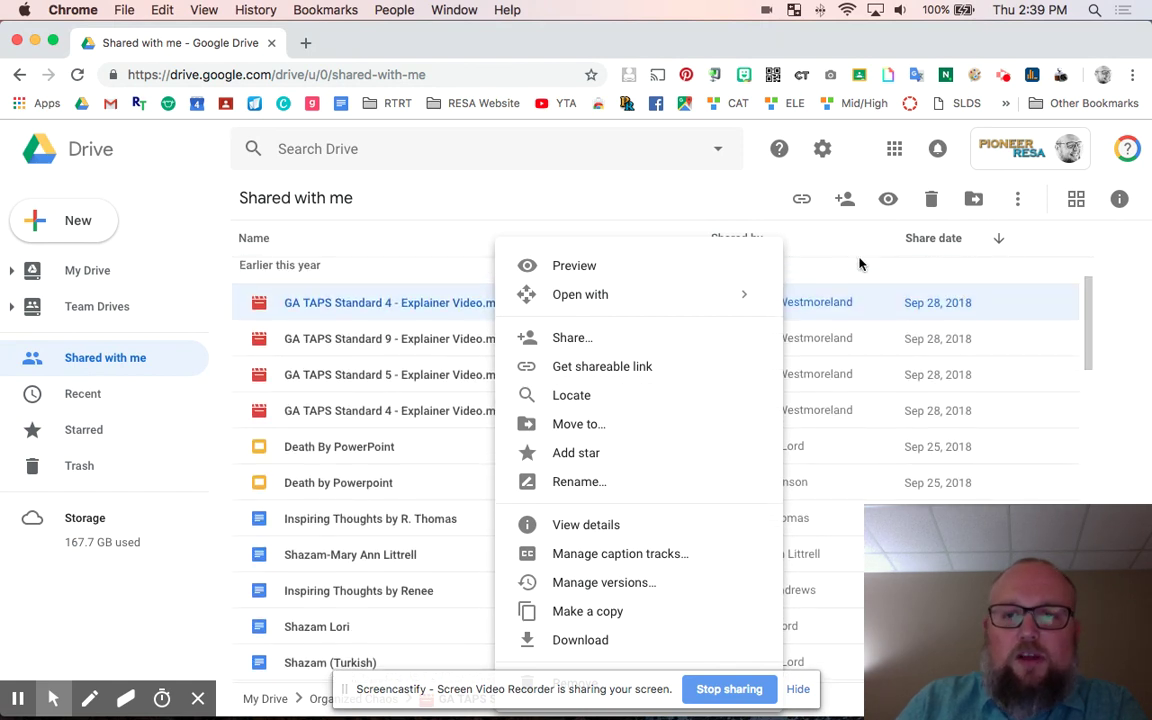
click(437, 304)
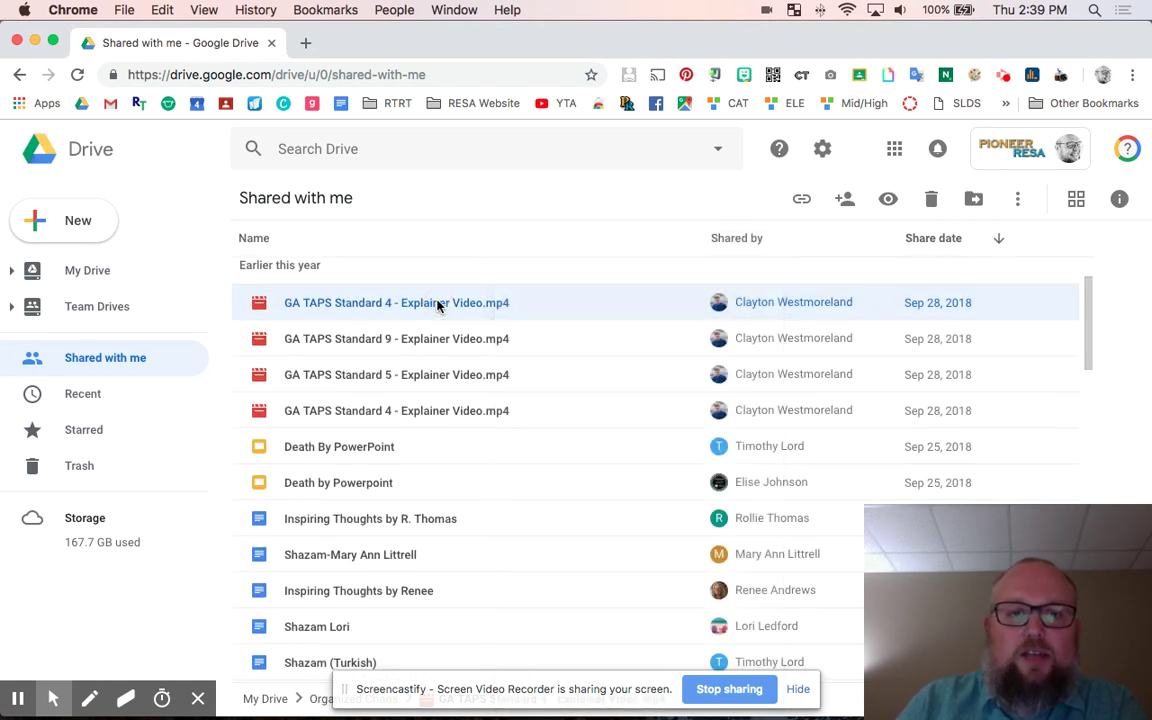
click(932, 199)
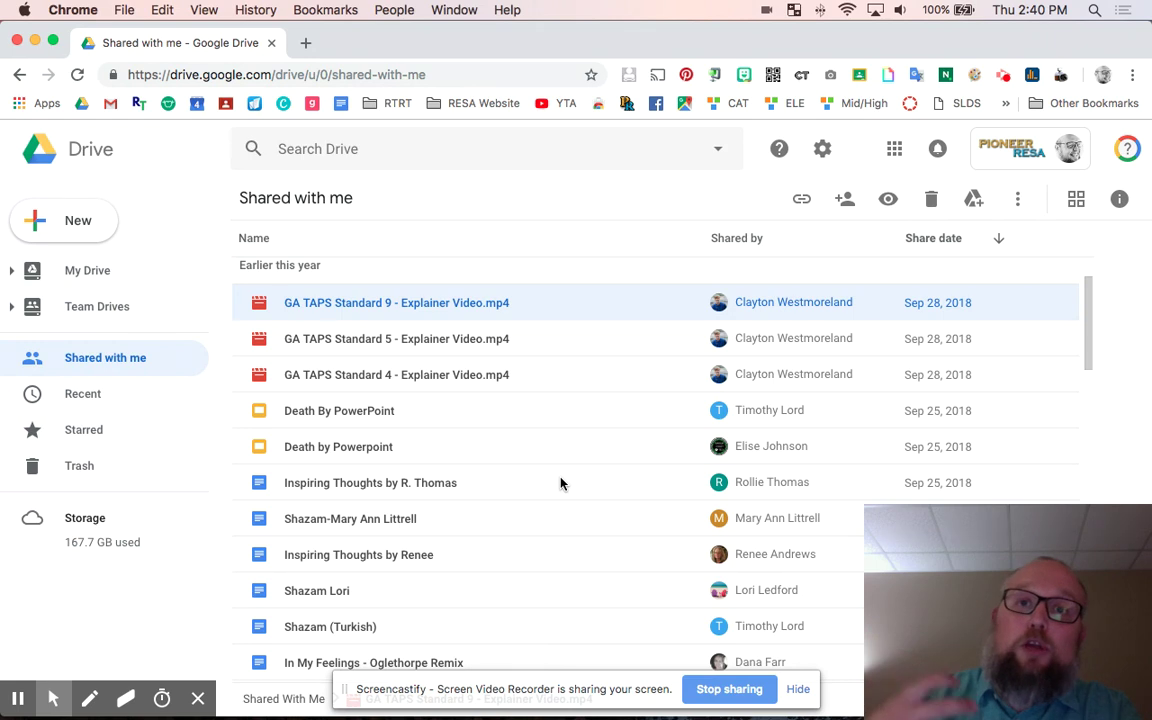
Open the Organized Chaos folder in My Drive to check for the moved video
click(100, 268)
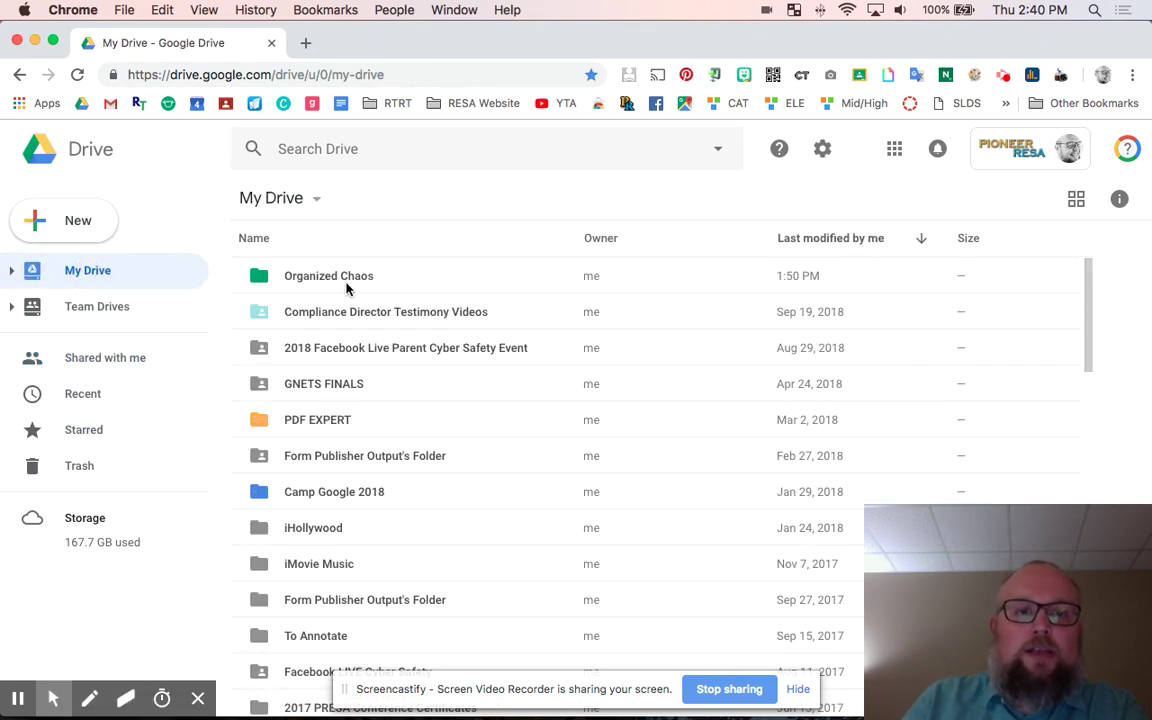
double_click(346, 285)
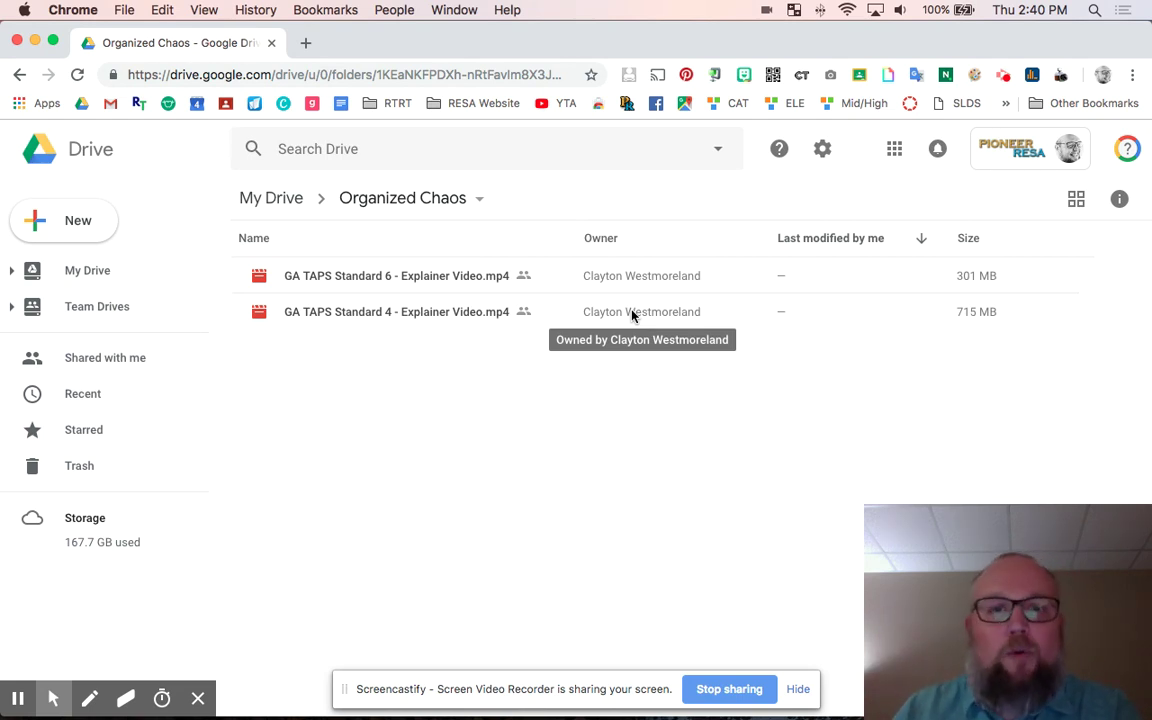
Star GA TAPS Standard 9 - Explainer Video.mp4 in Shared with me and view it in the Starred list
click(116, 360)
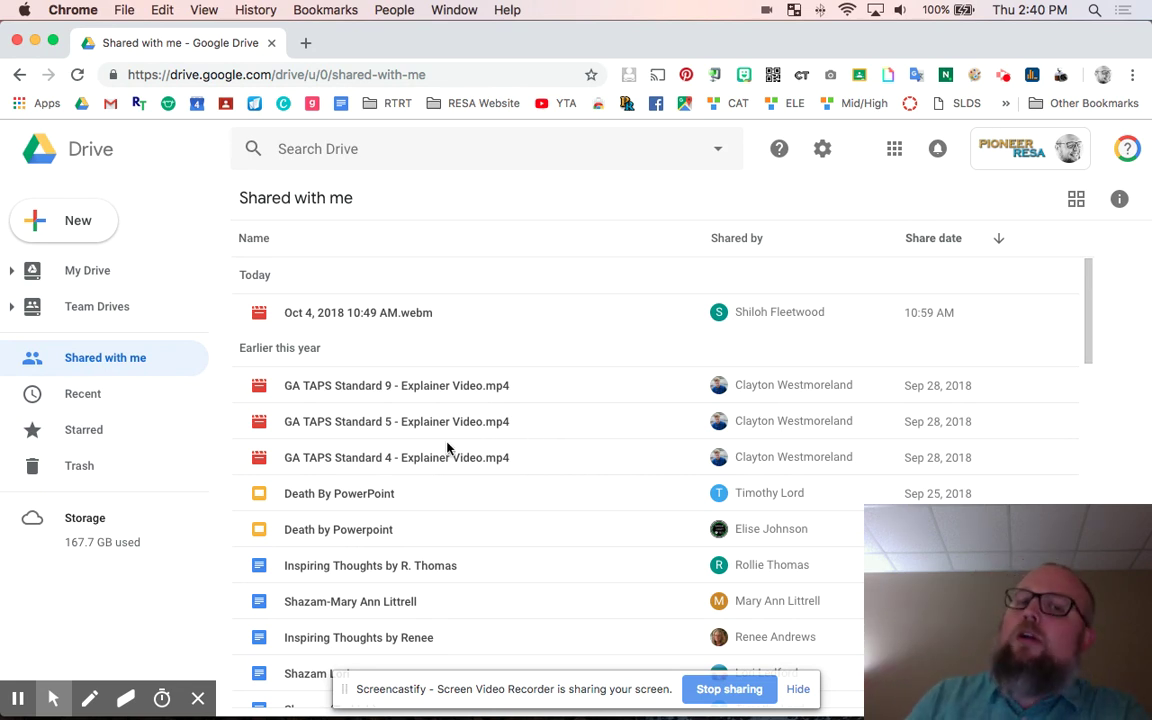
click(420, 393)
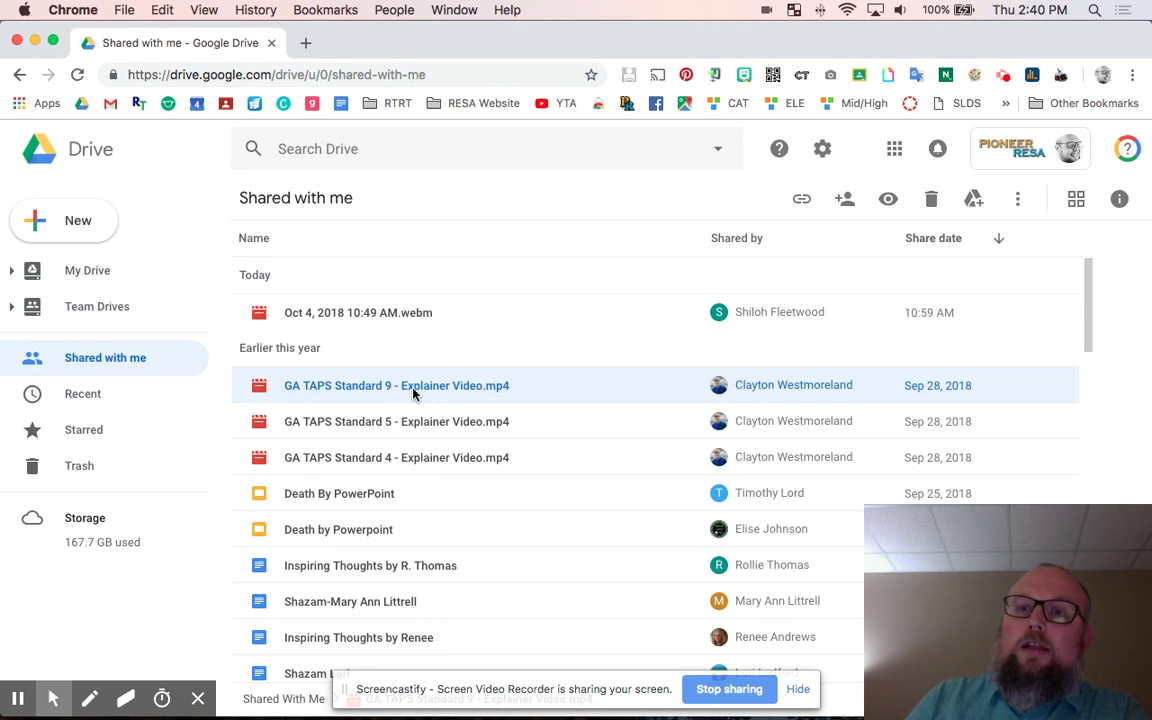
right_click(403, 387)
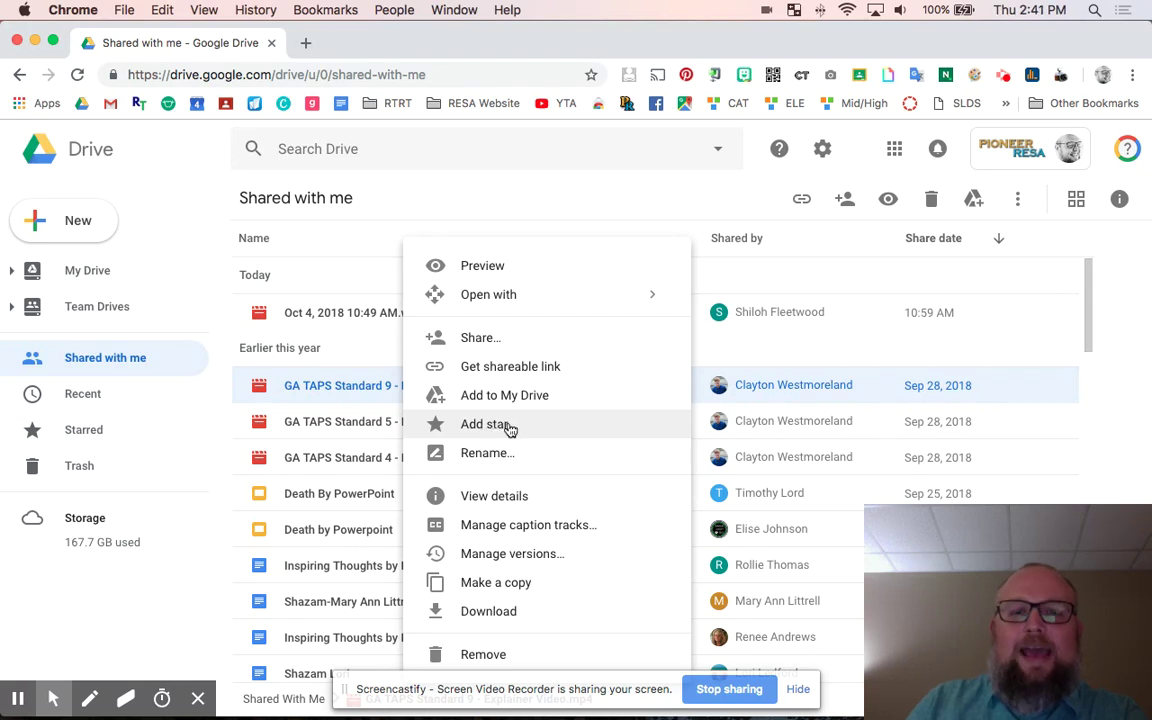
click(505, 428)
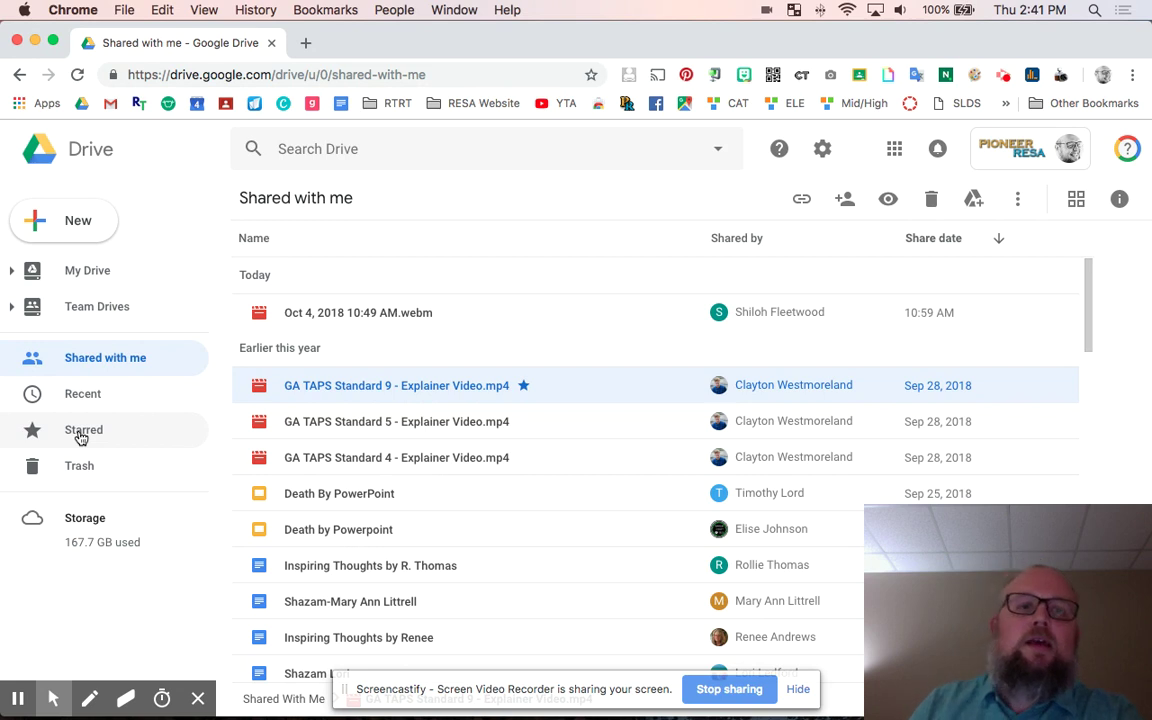
click(75, 435)
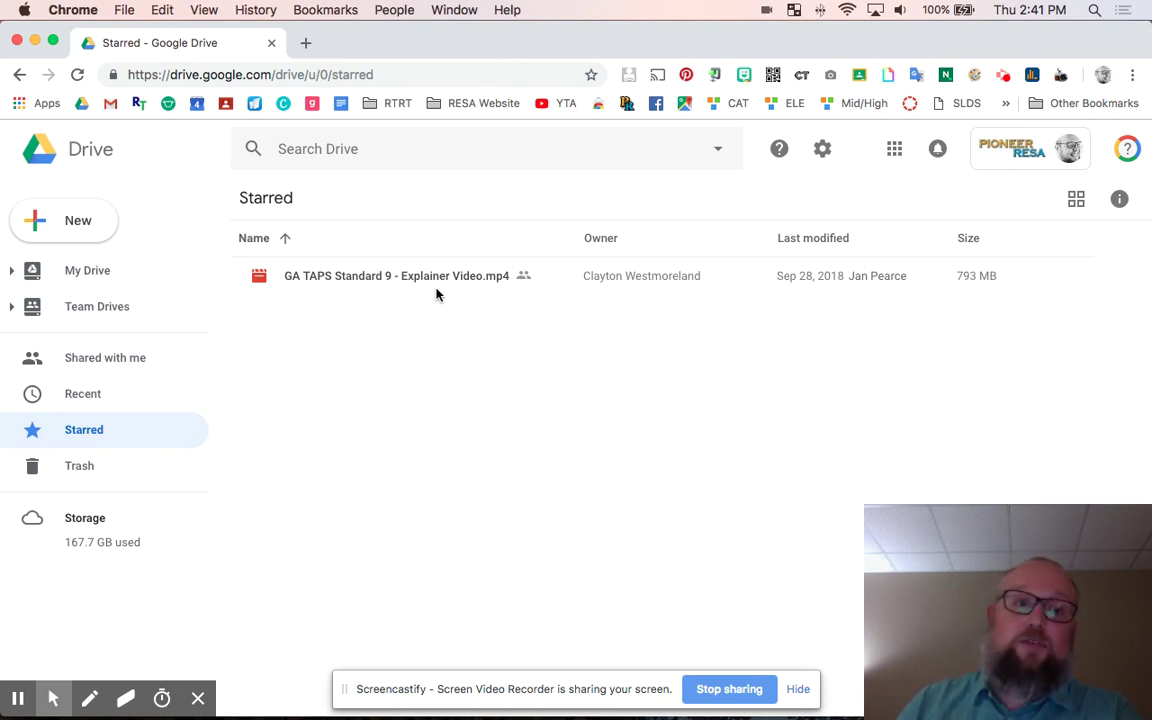
Return to Shared with me and remove the star from GA TAPS Standard 9 - Explainer Video.mp4
click(100, 355)
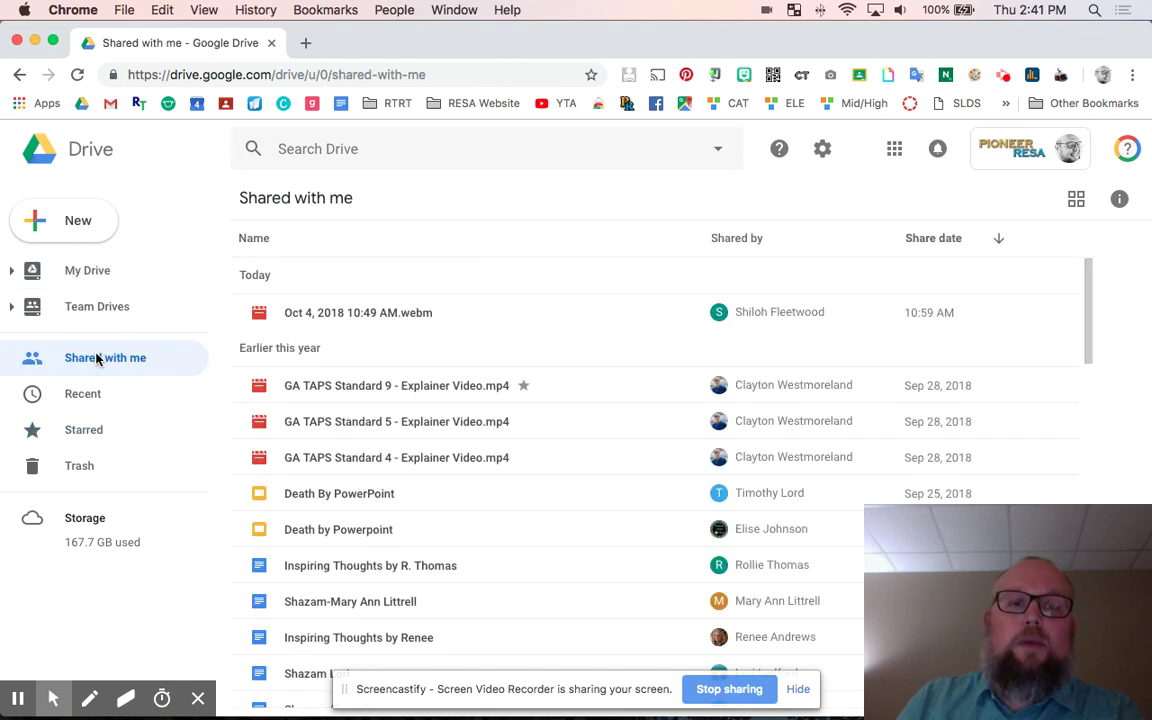
right_click(490, 388)
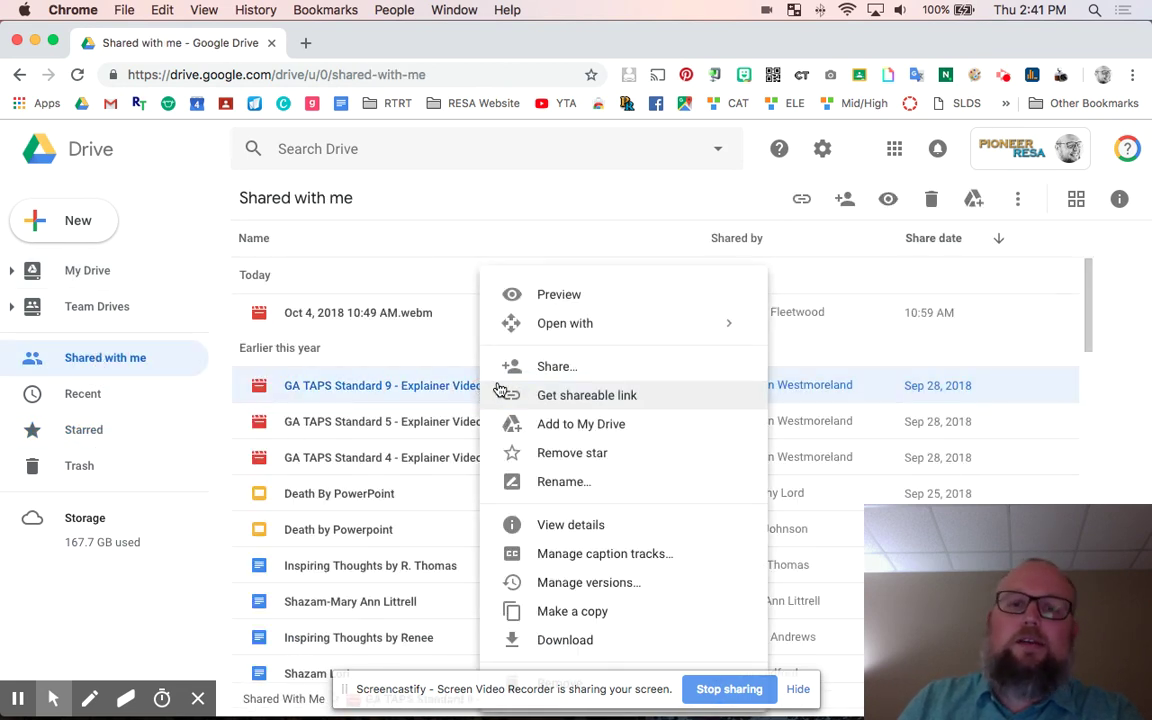
click(571, 454)
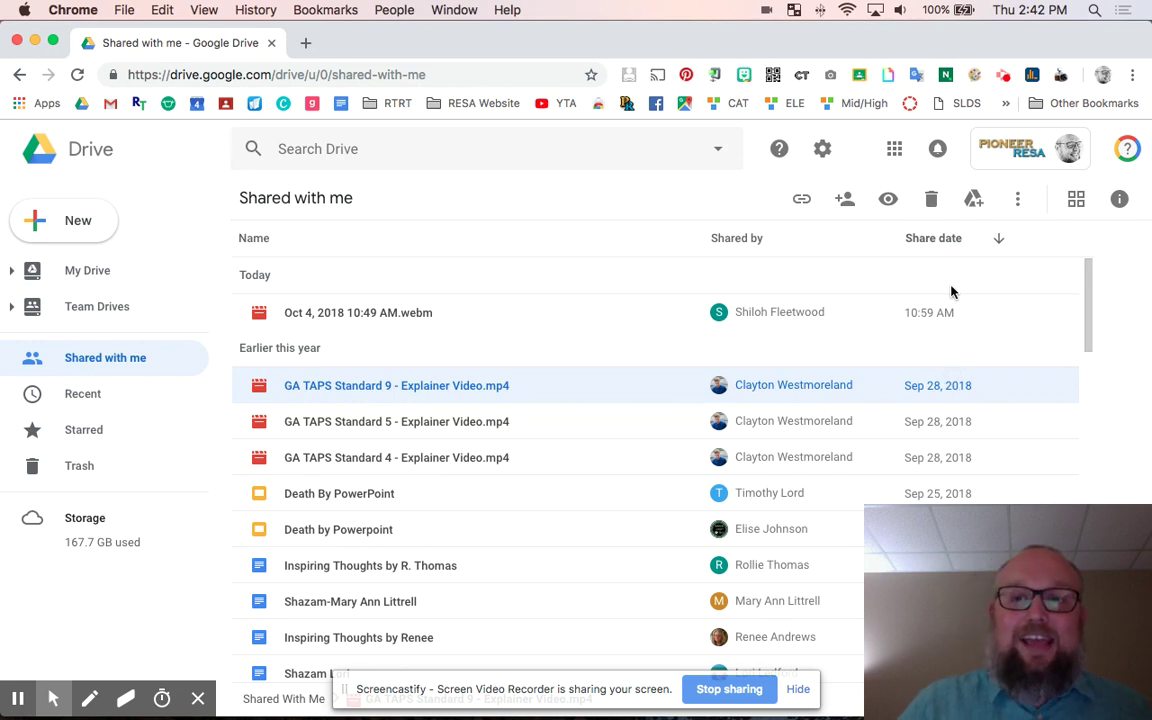
Switch the Shared with me files to grid view and back to list view
click(1075, 200)
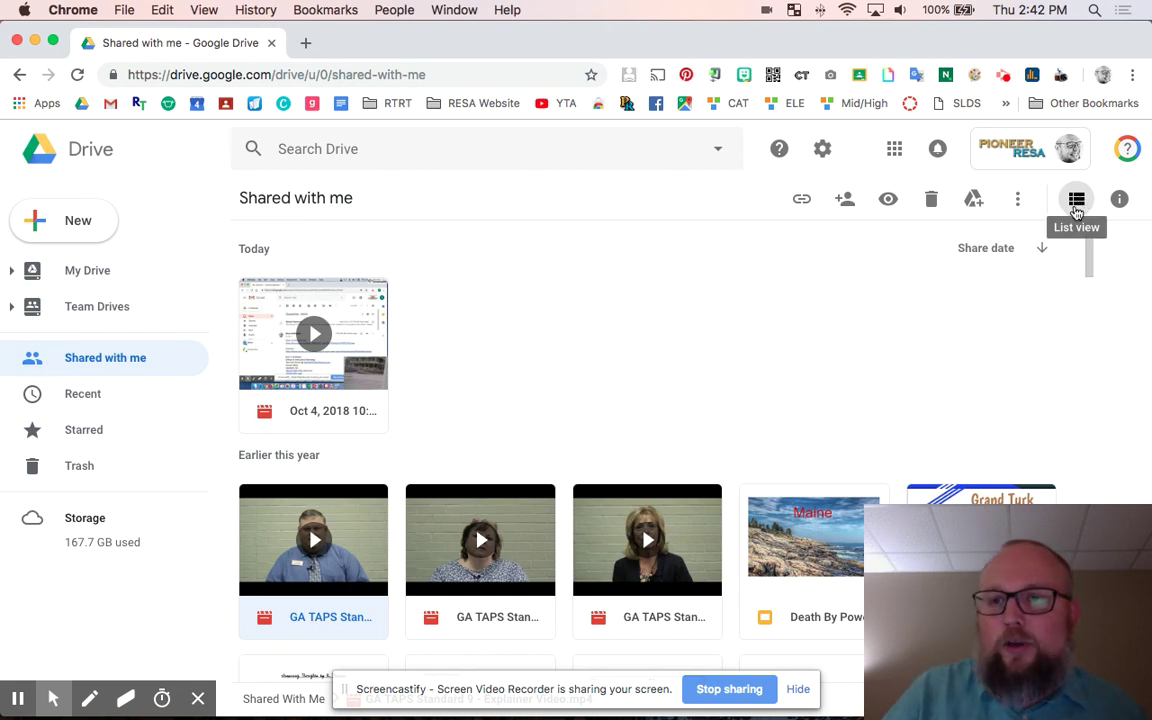
click(1078, 201)
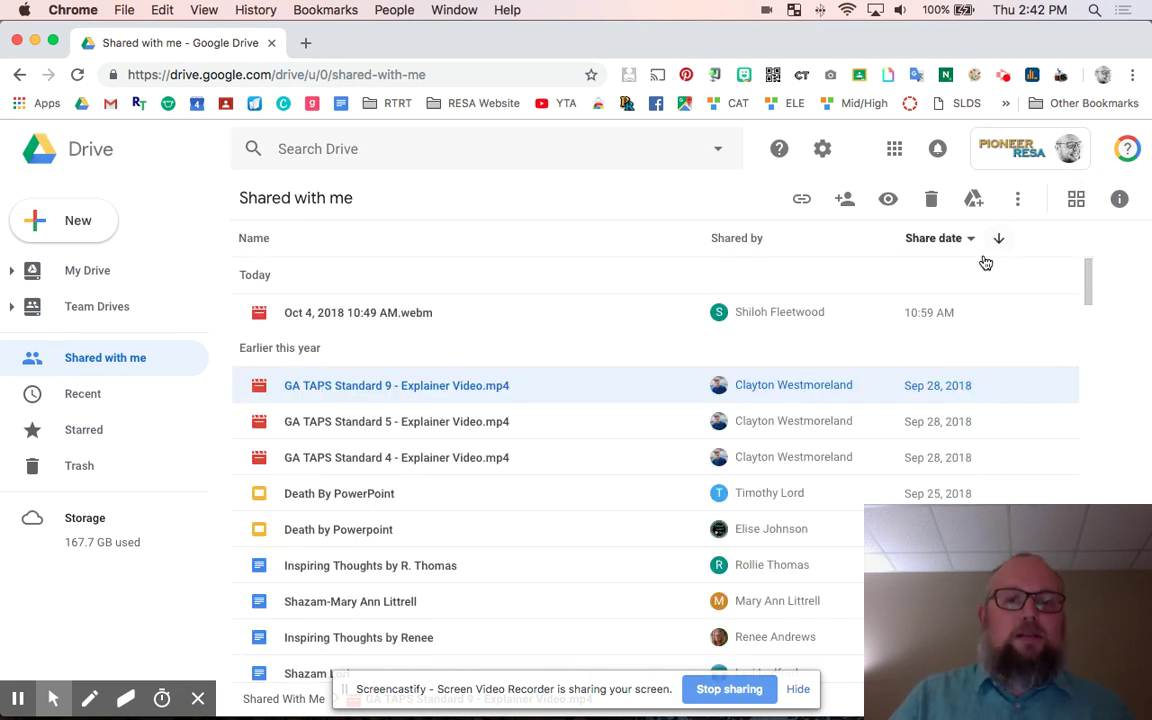